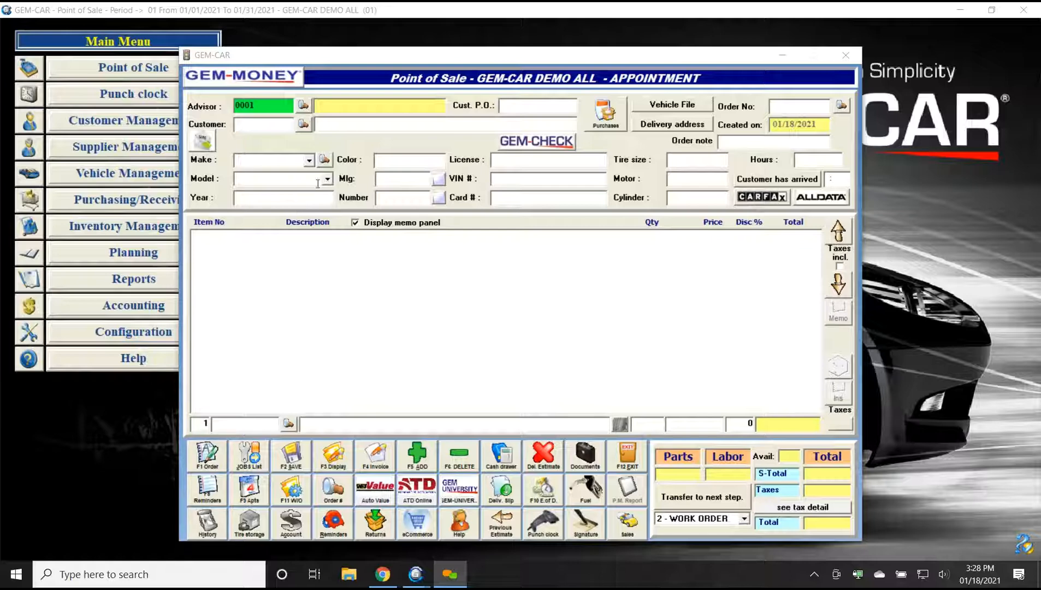
Load the customer's vehicle by looking up GUTCH, declining to display its existing estimates and closing its reminders
click(275, 129)
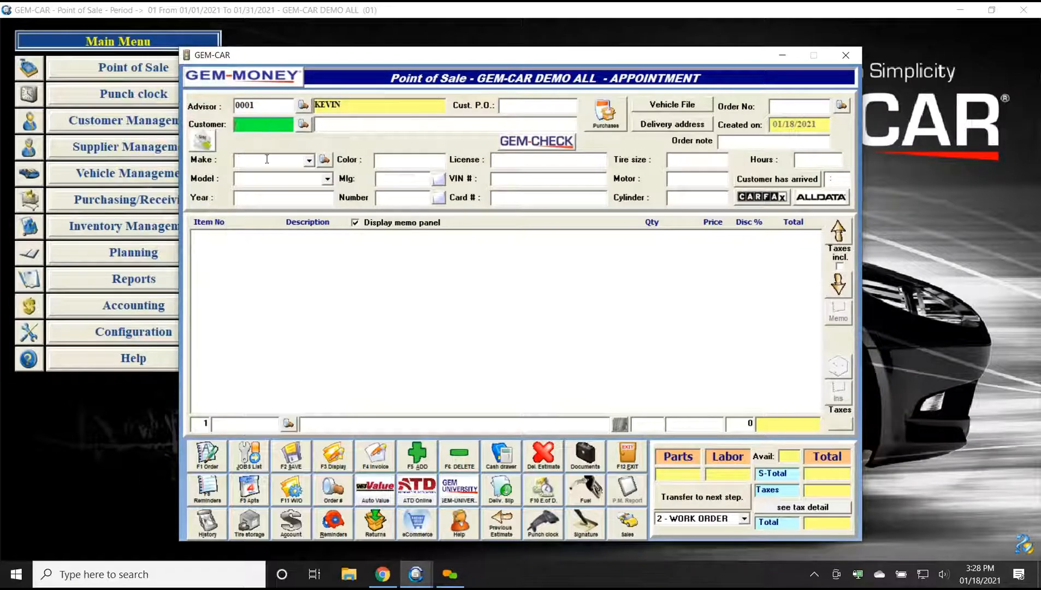
text(gutch)
key(Return)
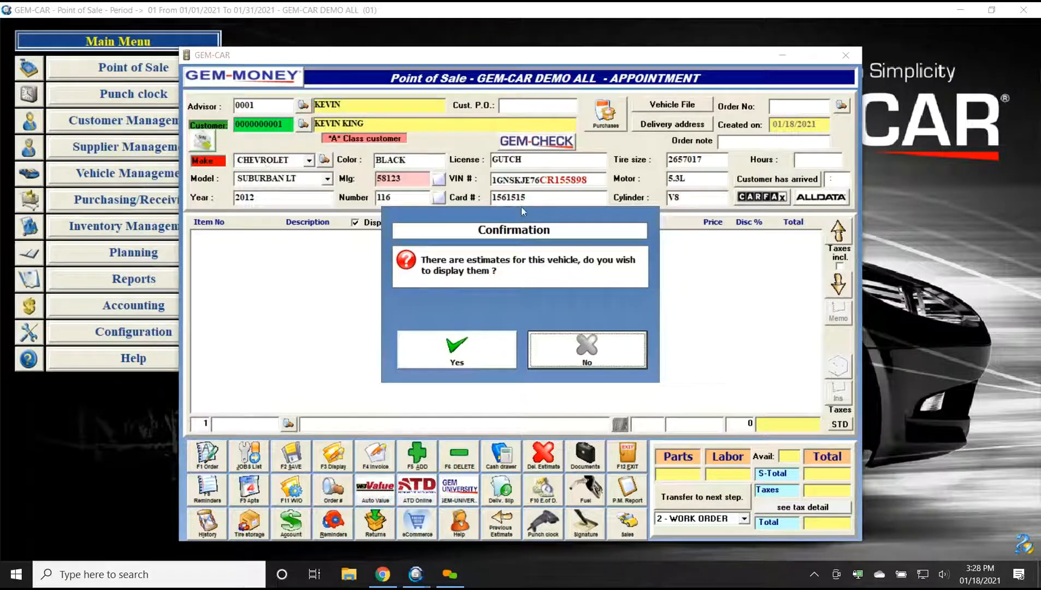
click(570, 346)
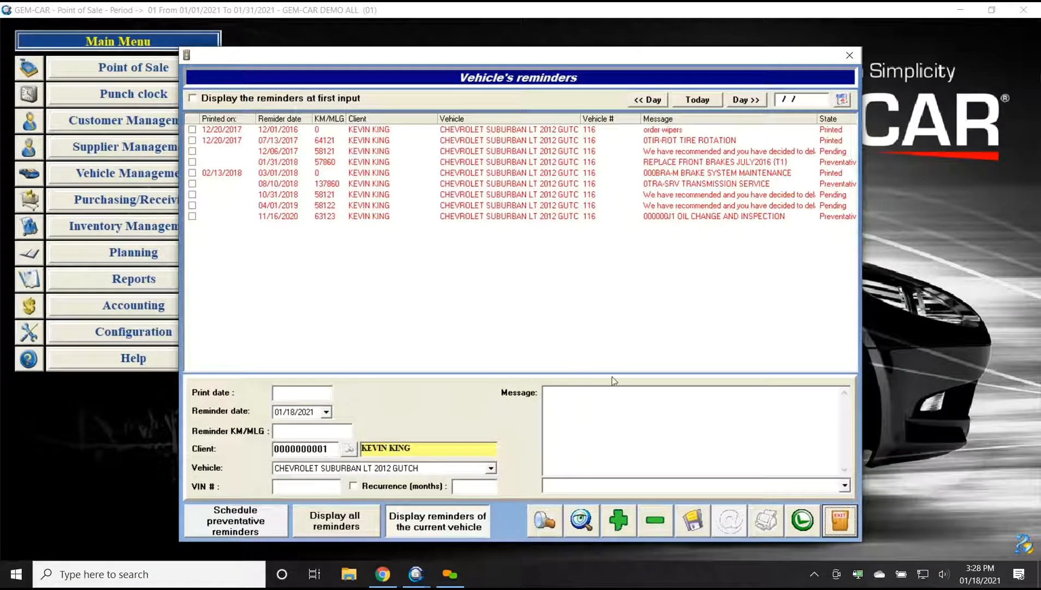
click(833, 520)
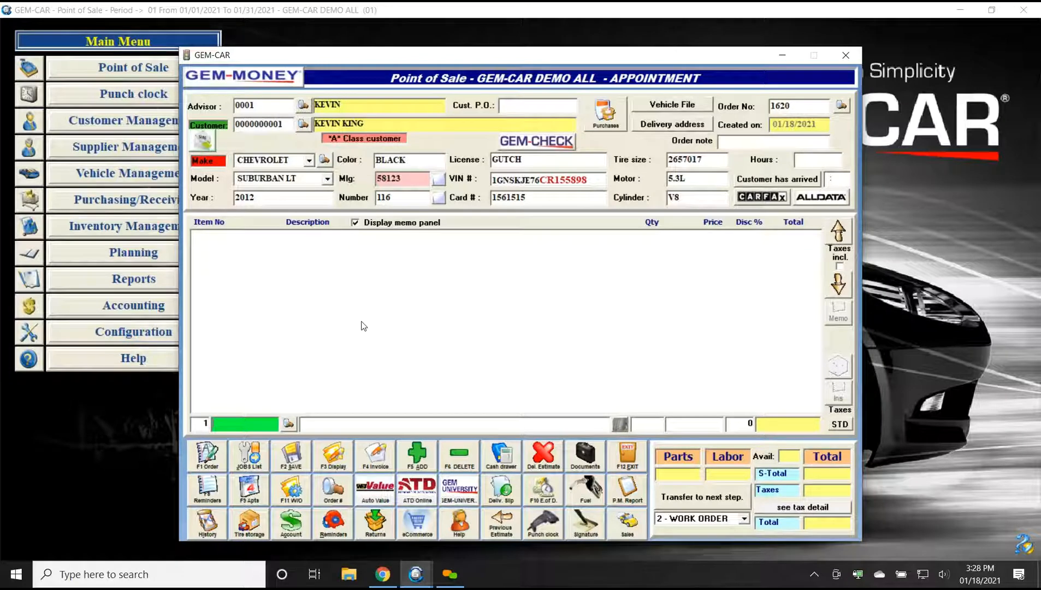
Add labor item JR described as "REPLACE serpentine belt" with a quantity of 0.3 to the order
text(JR)
key(Return)
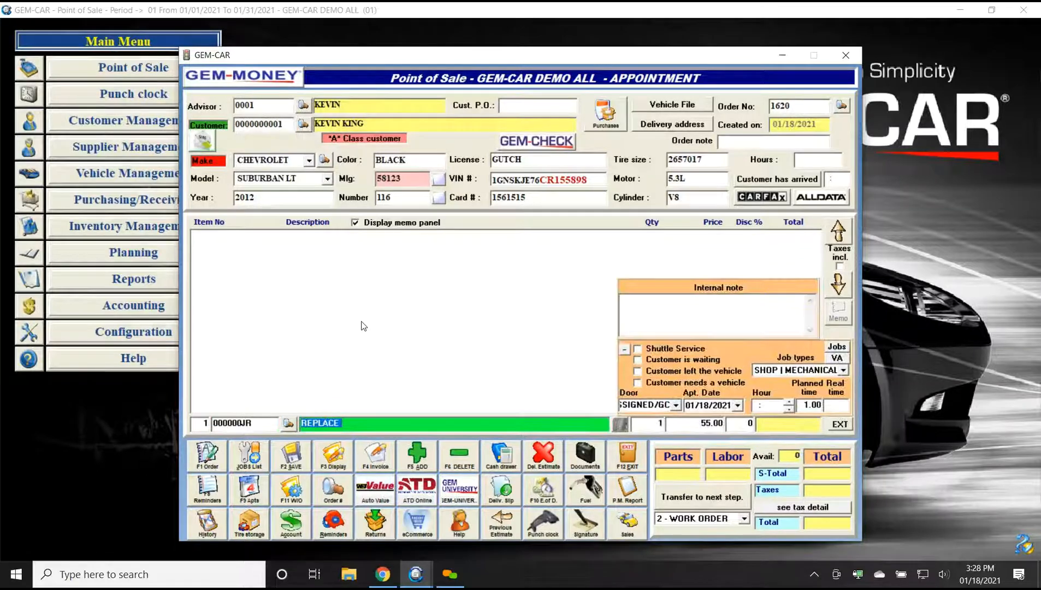
key(End)
text(ser)
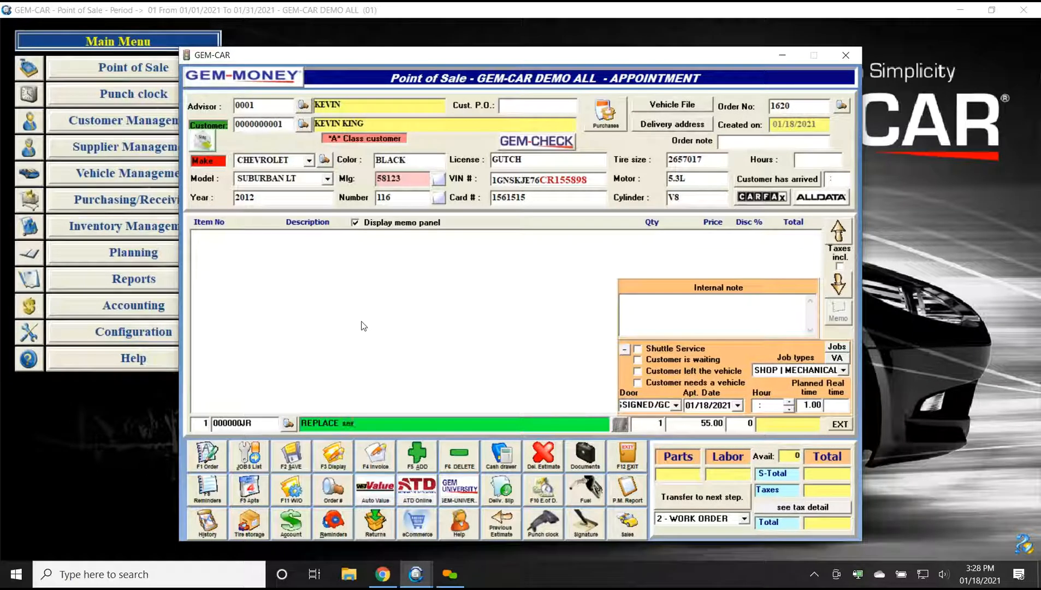
text(pentine belt)
key(Return)
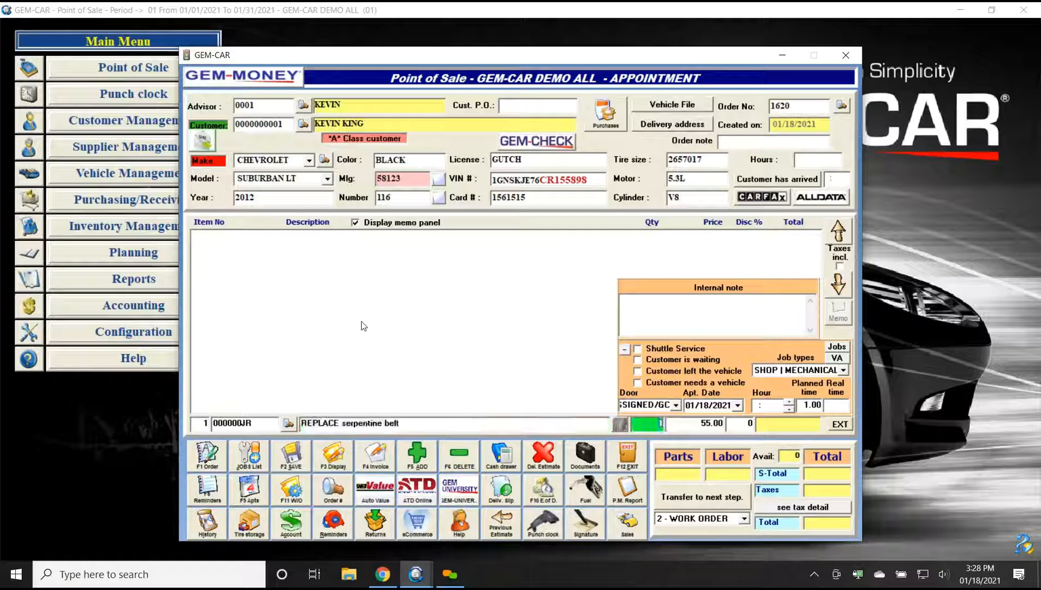
text(.3)
key(Return)
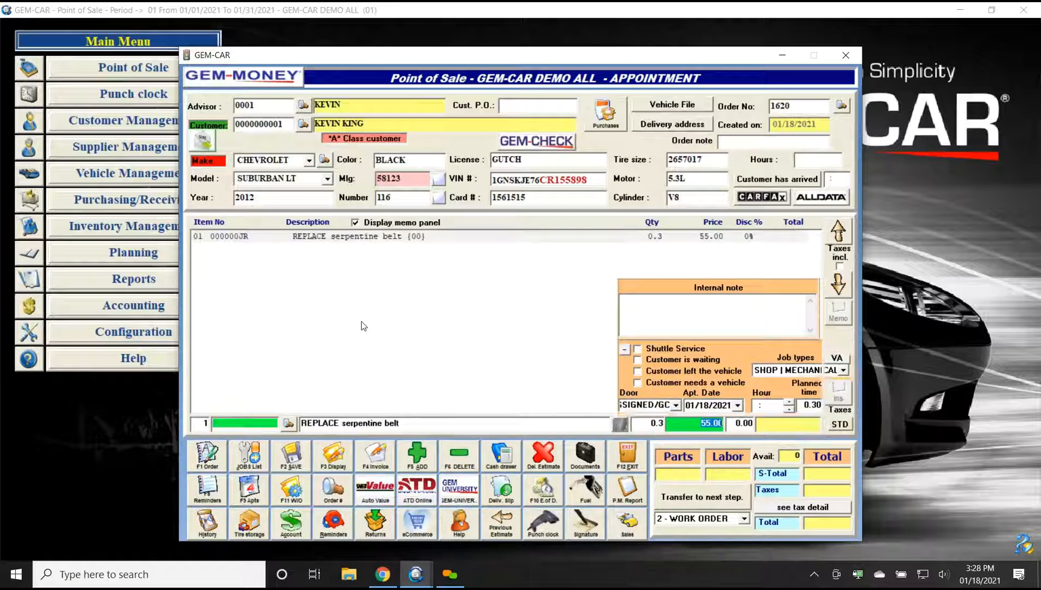
key(Return)
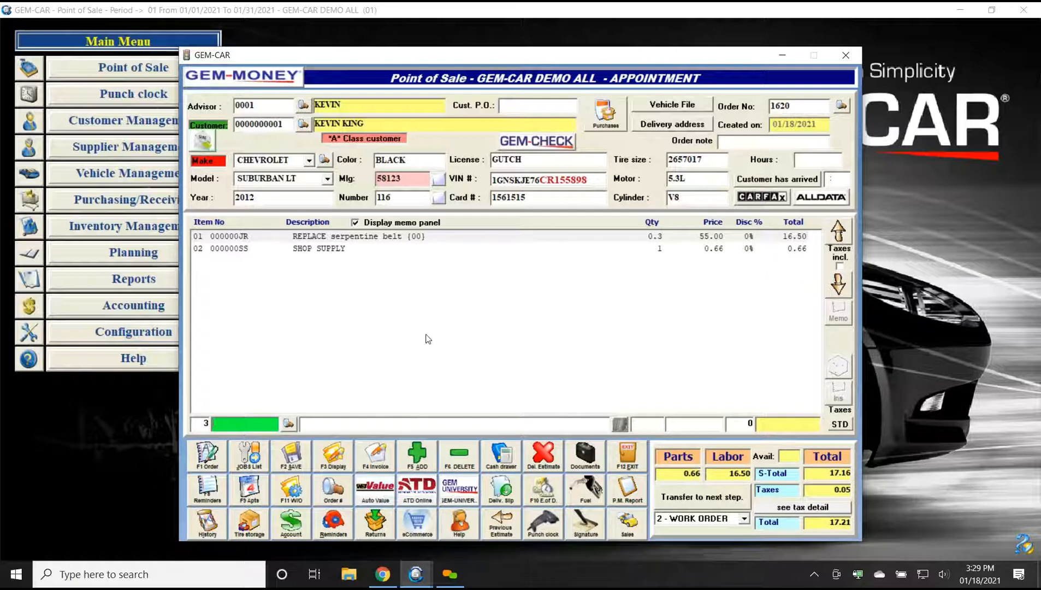
Open the Auto Value NetValue catalog for this vehicle and choose only the Belts group under Belts & Cooling
click(371, 492)
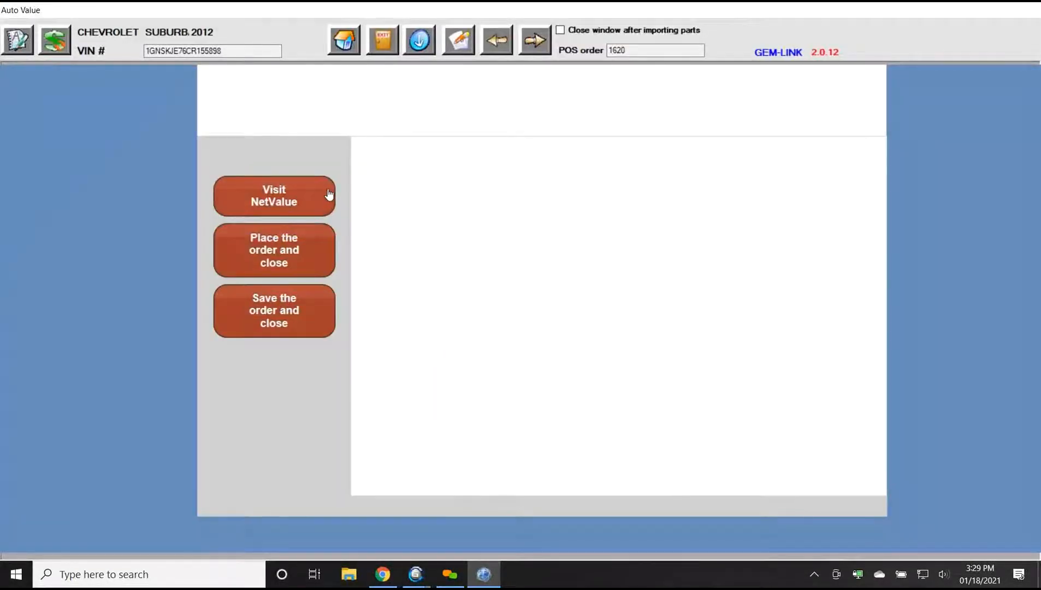
click(279, 196)
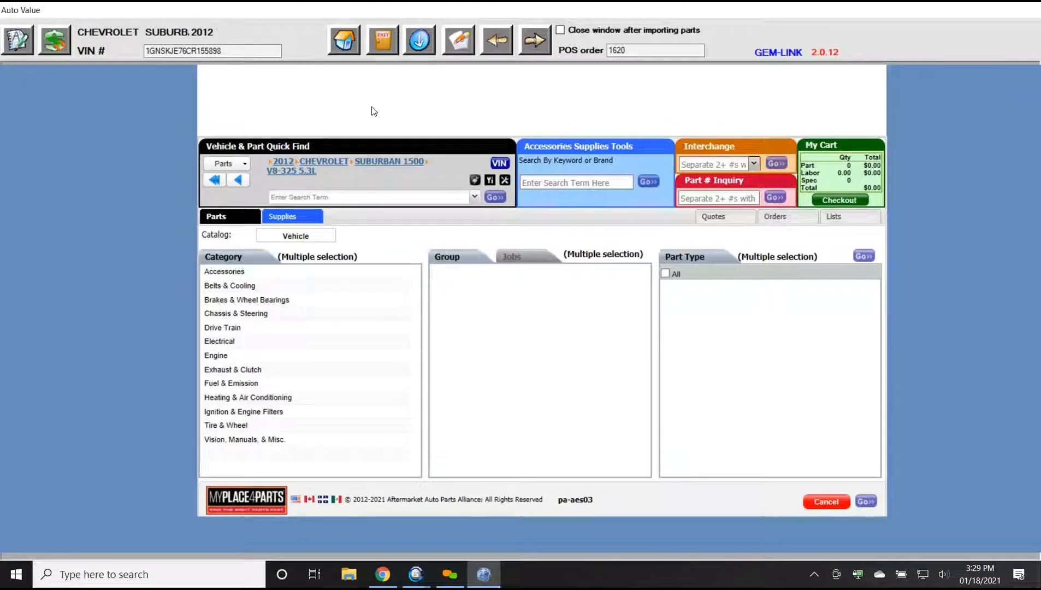
click(237, 287)
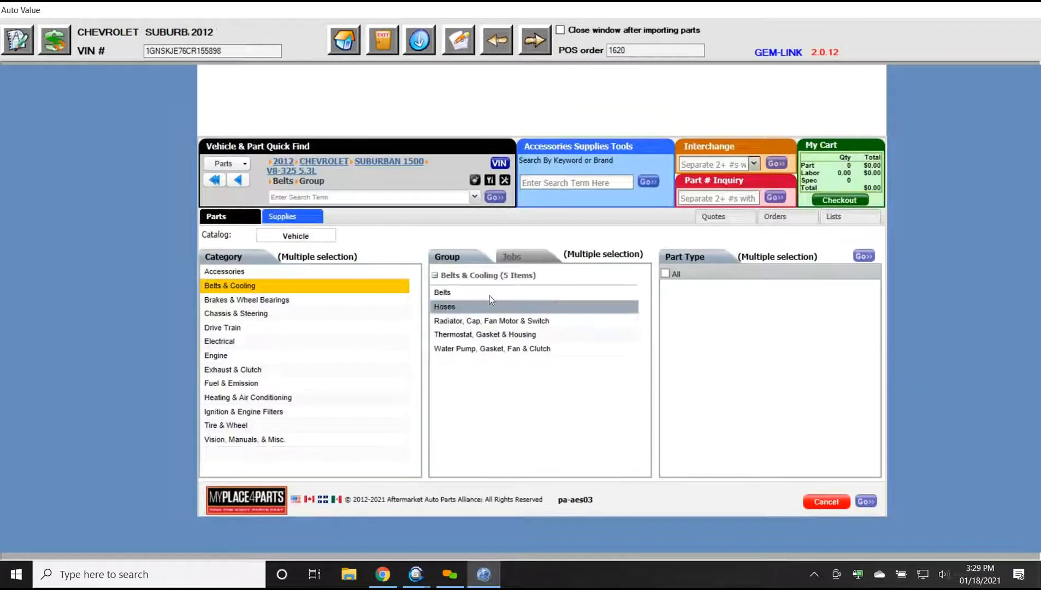
click(464, 294)
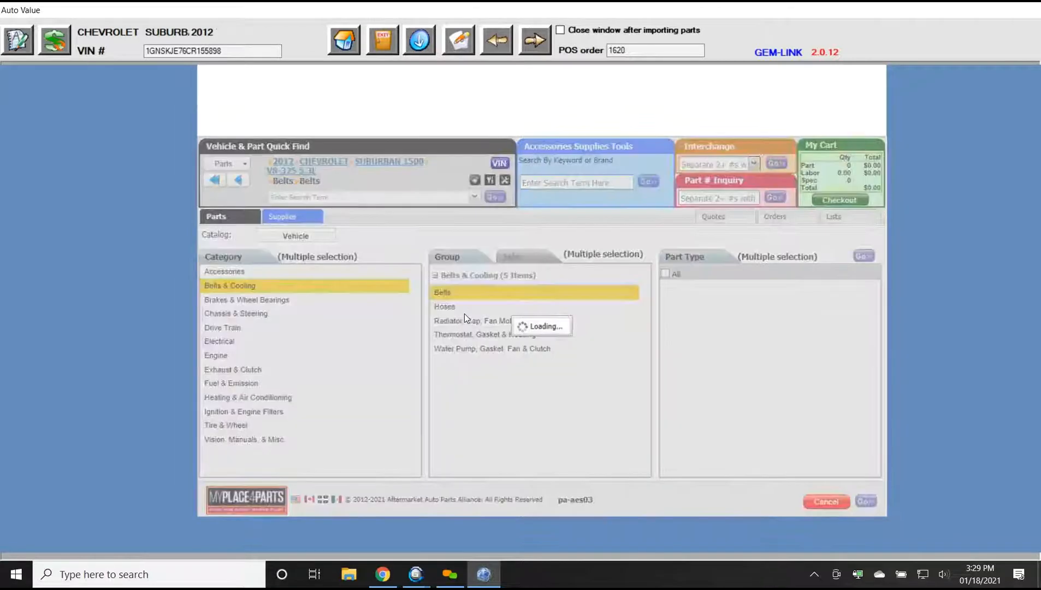
click(465, 321)
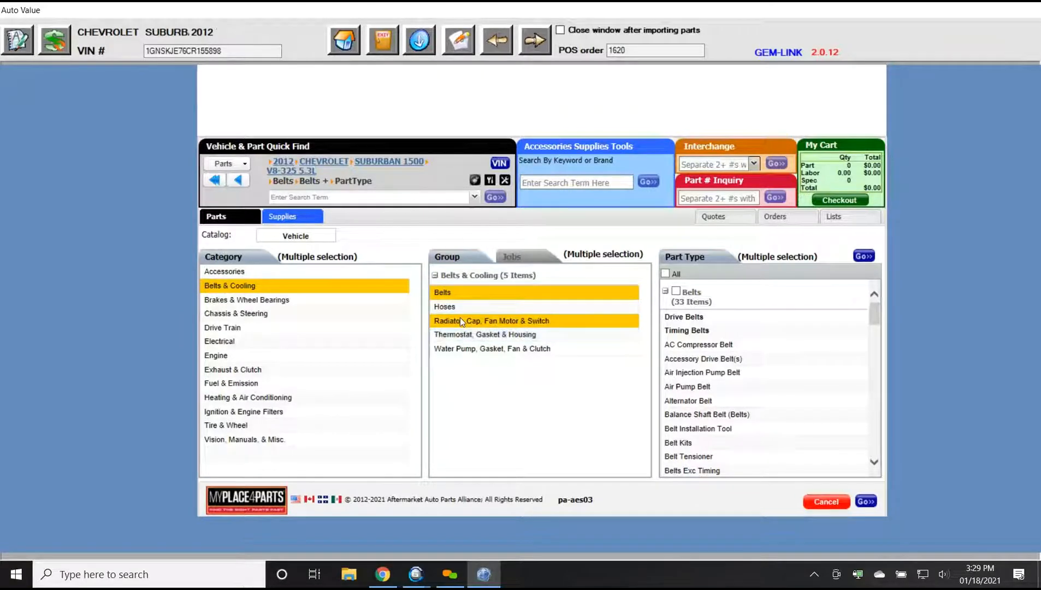
click(460, 317)
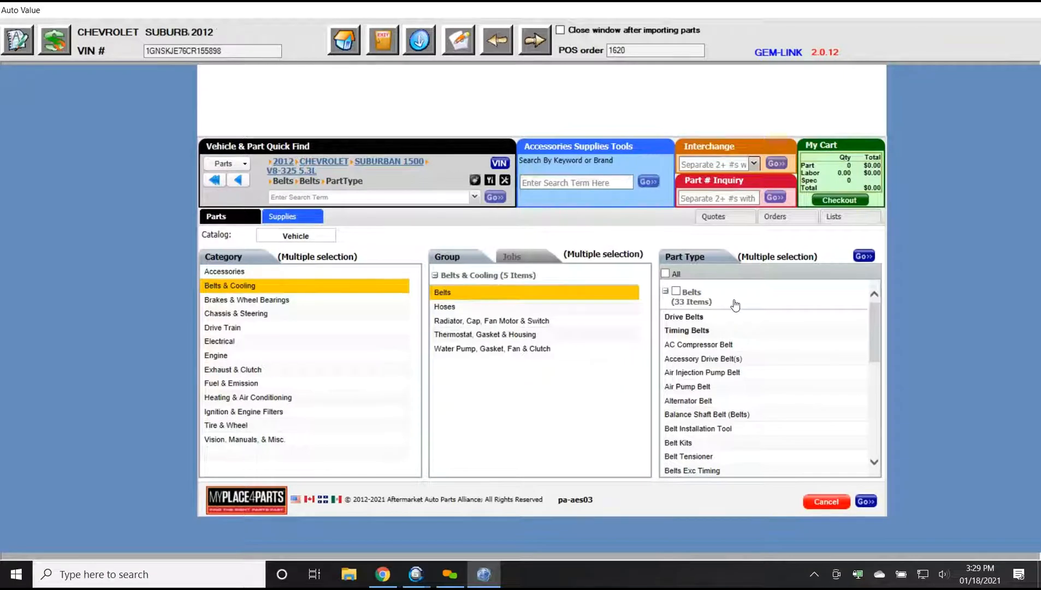
Select the Serpentine Belt part type and display its matching parts
scroll(736, 303, down, 3)
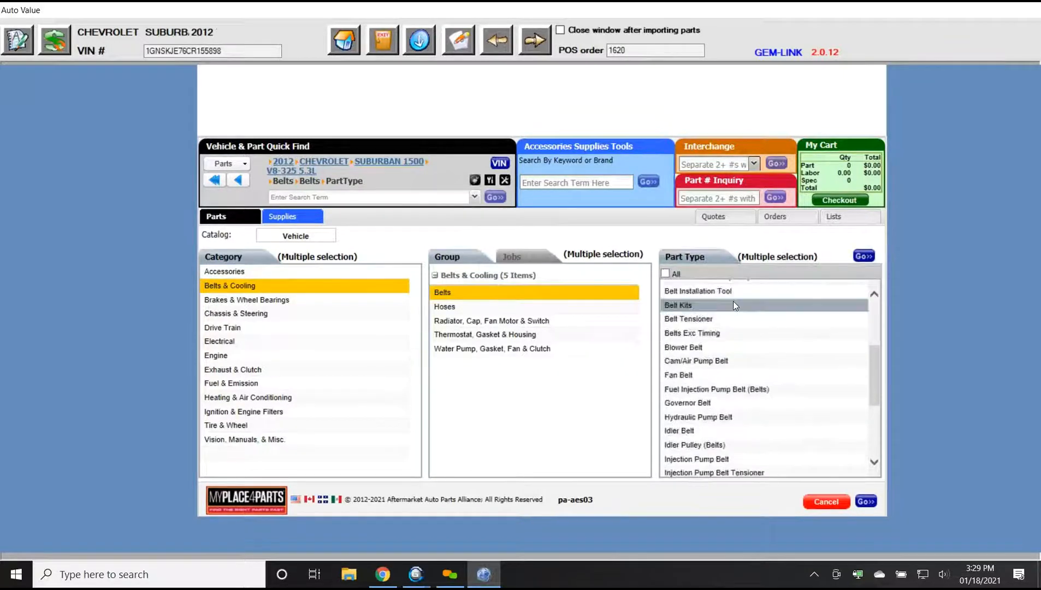
scroll(736, 306, down, 3)
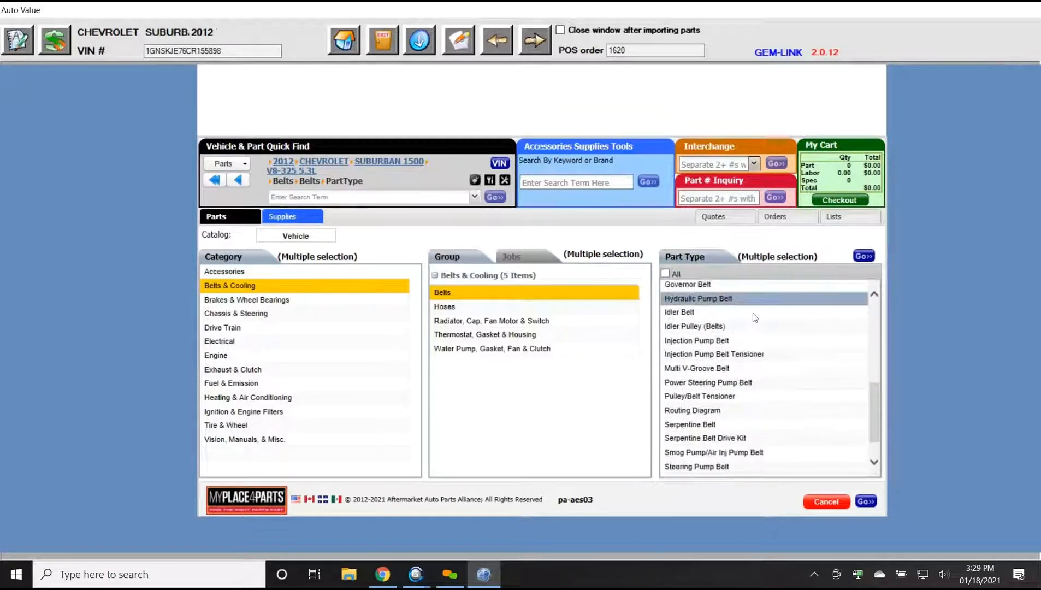
click(726, 409)
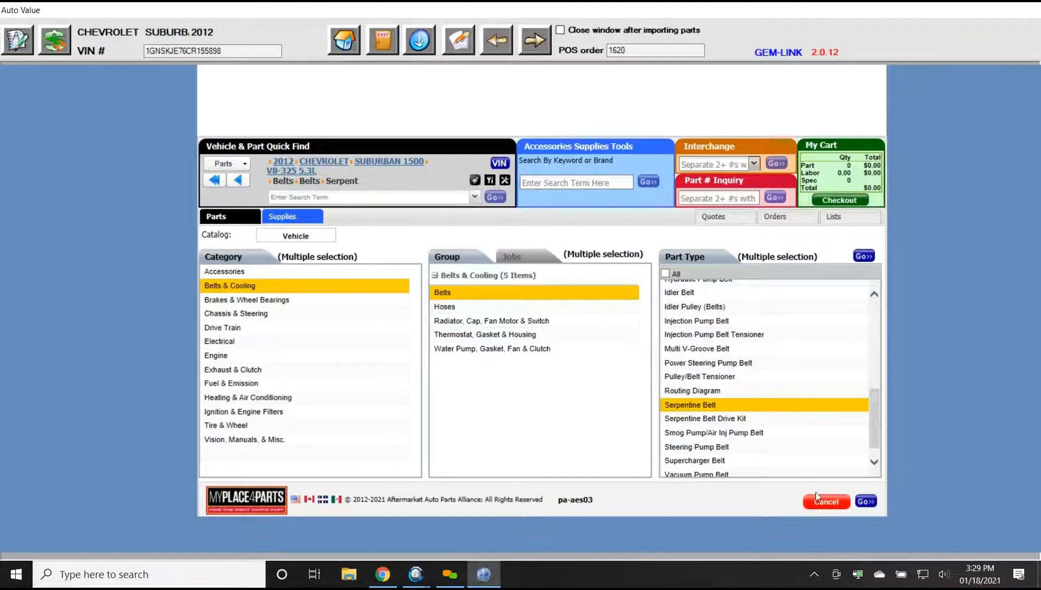
click(870, 503)
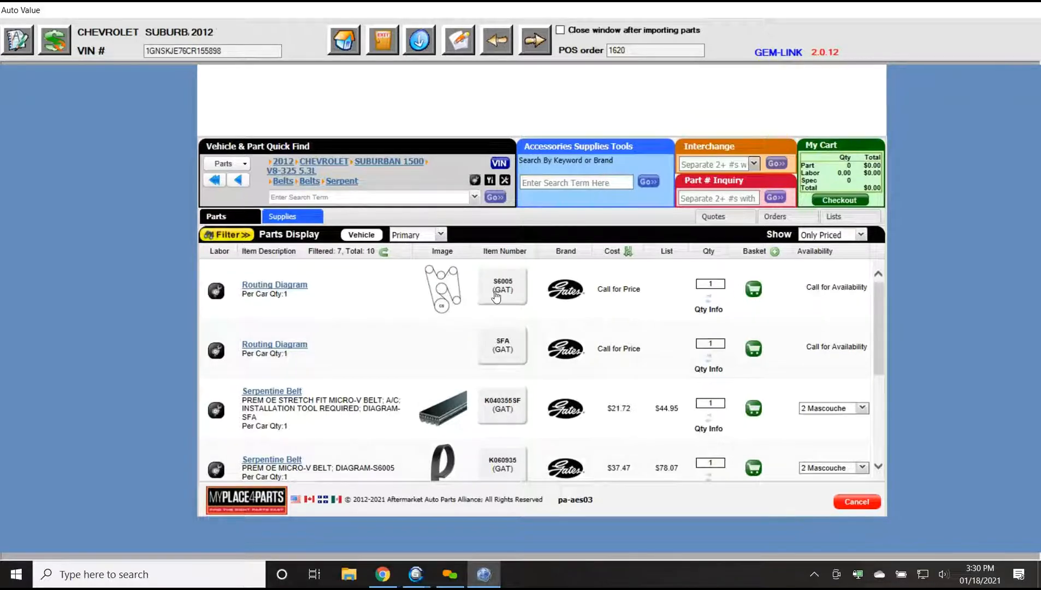
Examine the full Gates S6005 belt routing diagram and close it
click(281, 286)
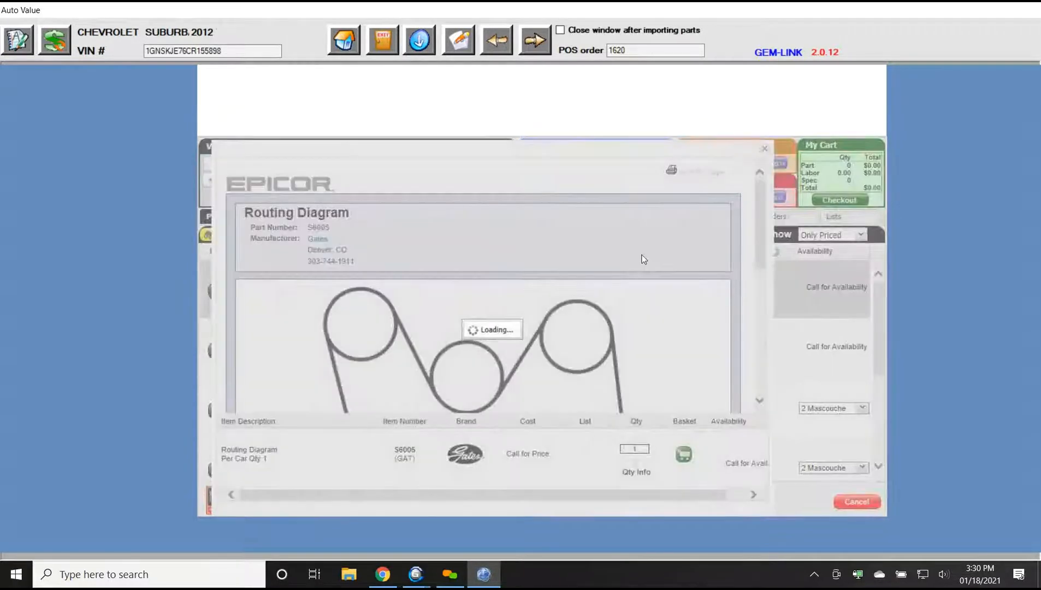
scroll(629, 247, down, 2)
scroll(622, 247, down, 5)
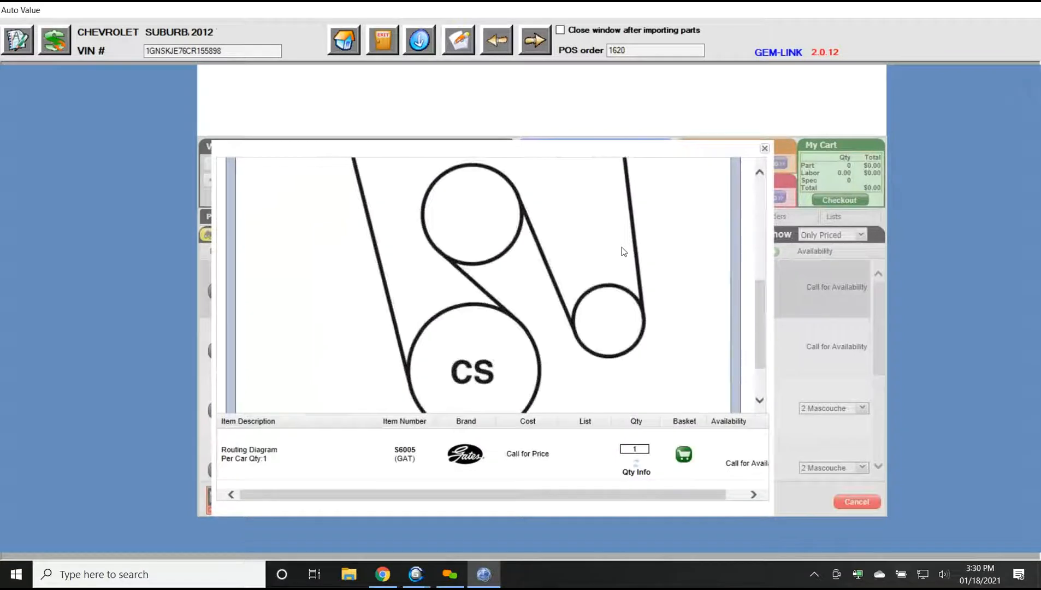
scroll(621, 248, up, 6)
scroll(622, 247, up, 2)
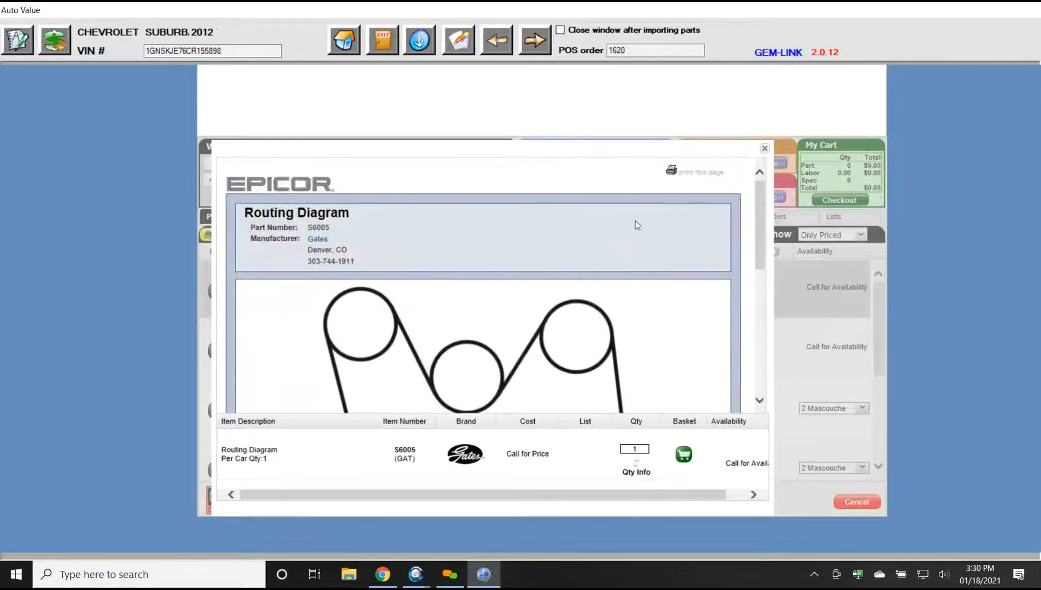
click(765, 149)
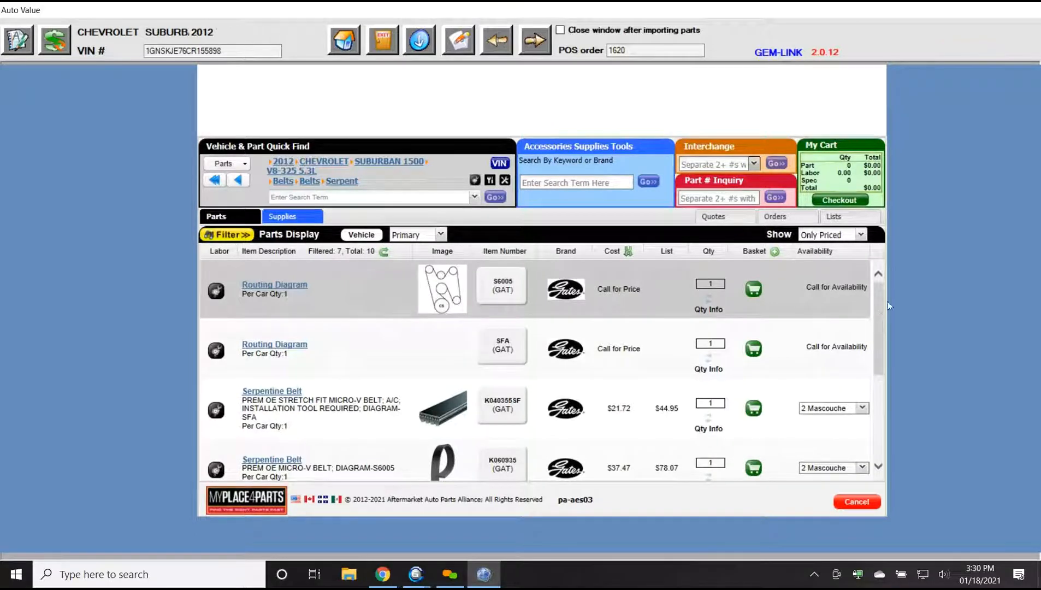
Try to add the Gates S6005 routing diagram to the basket
click(754, 289)
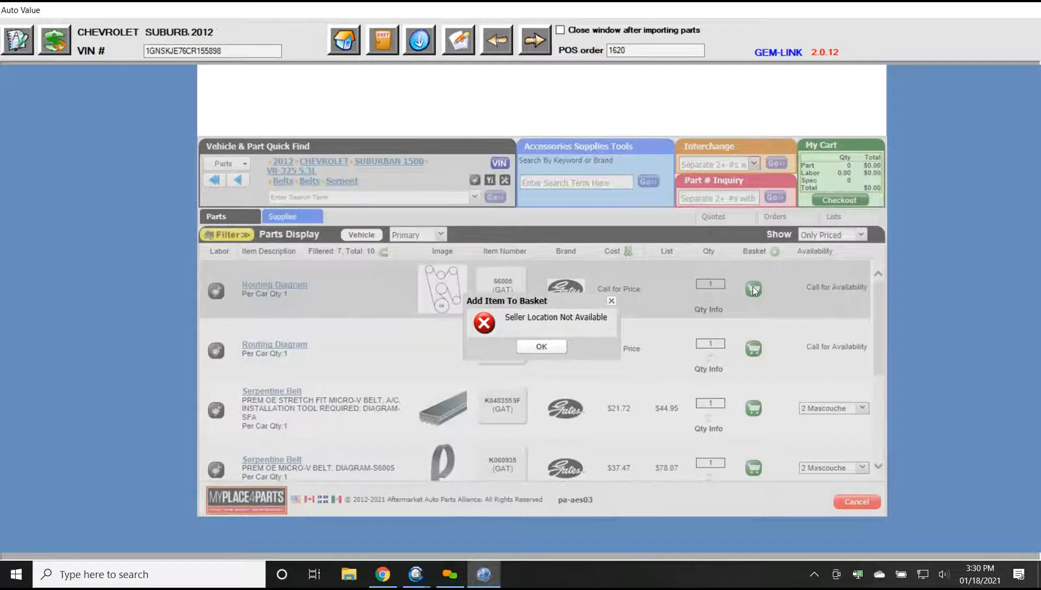
click(540, 347)
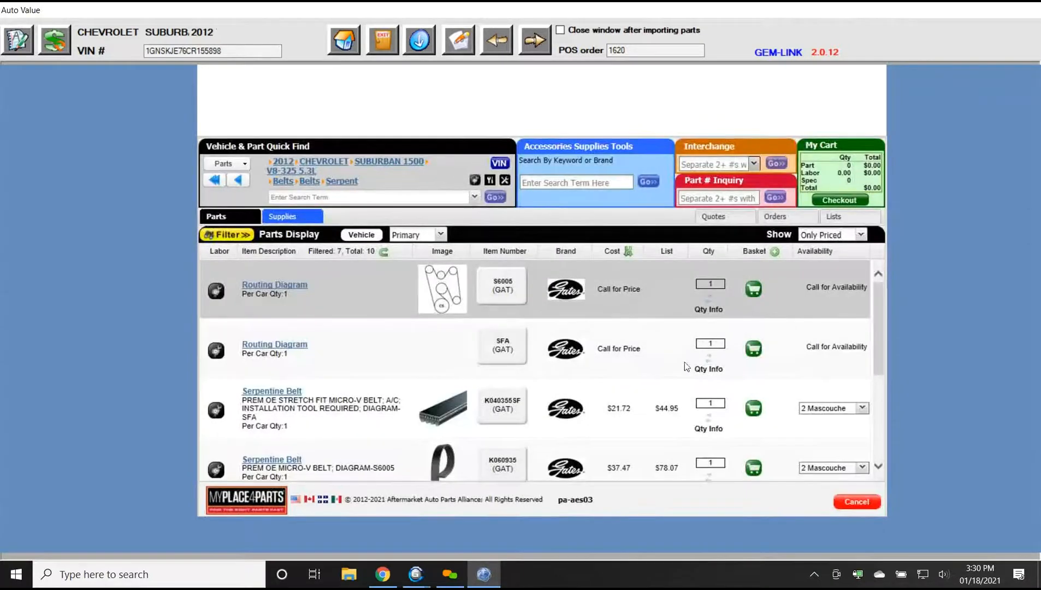
Add the Gates K040355SF serpentine belt to the cart and transfer it into the point-of-sale order
scroll(687, 366, down, 1)
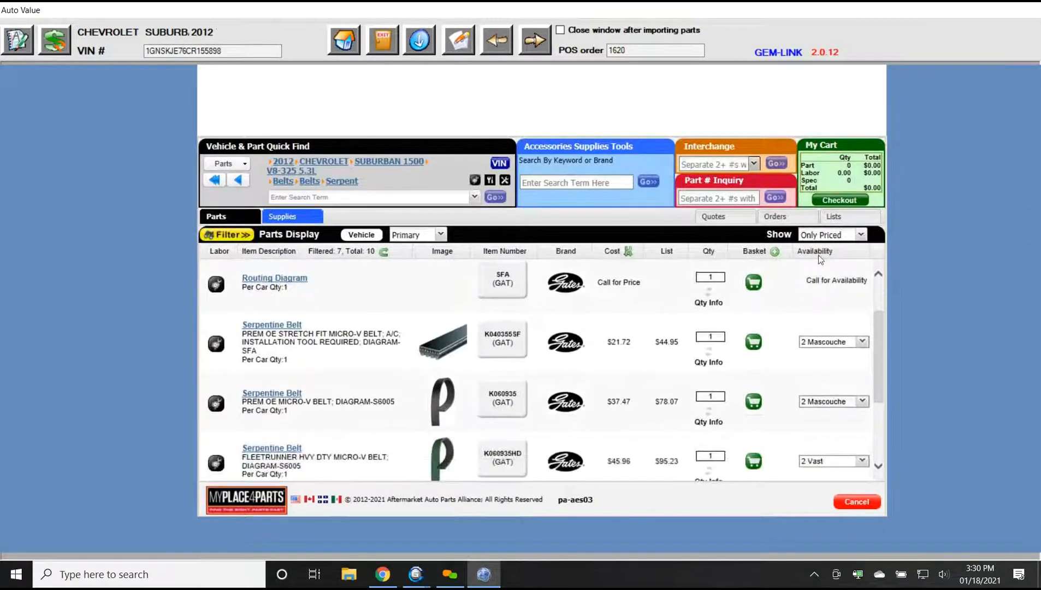
click(752, 347)
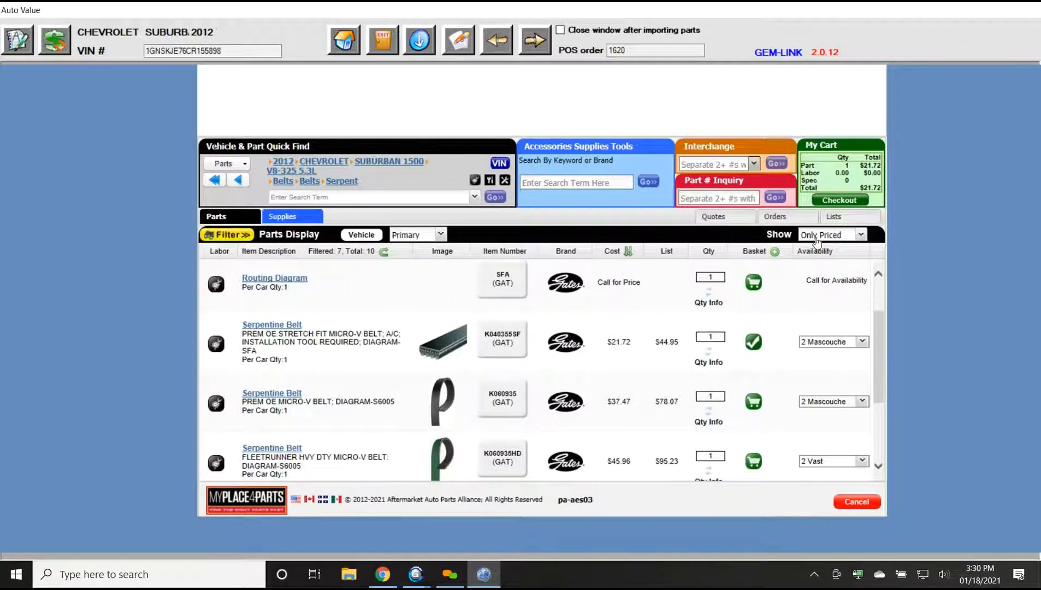
click(844, 199)
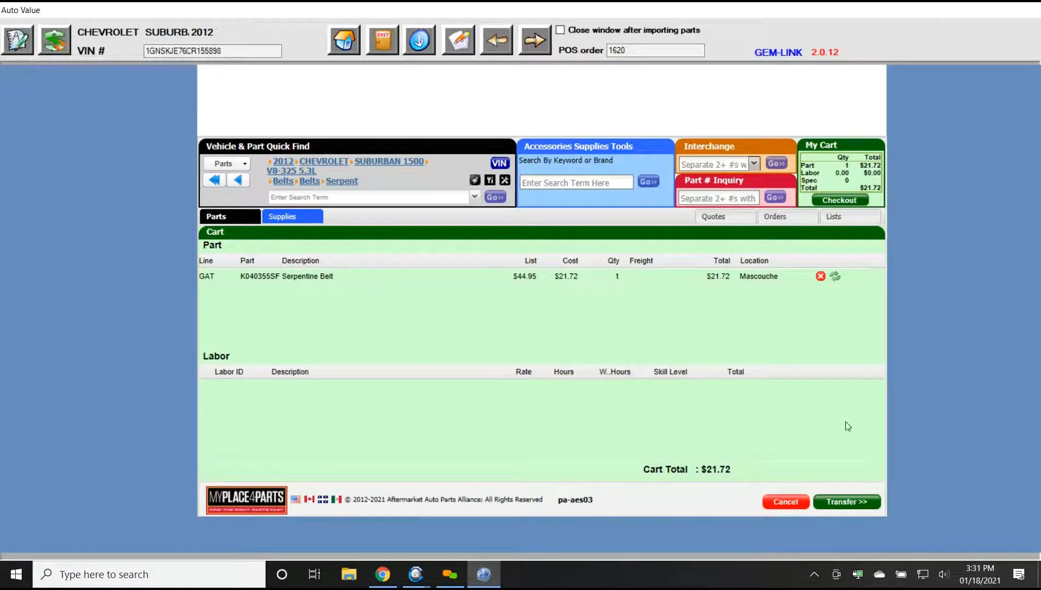
click(852, 503)
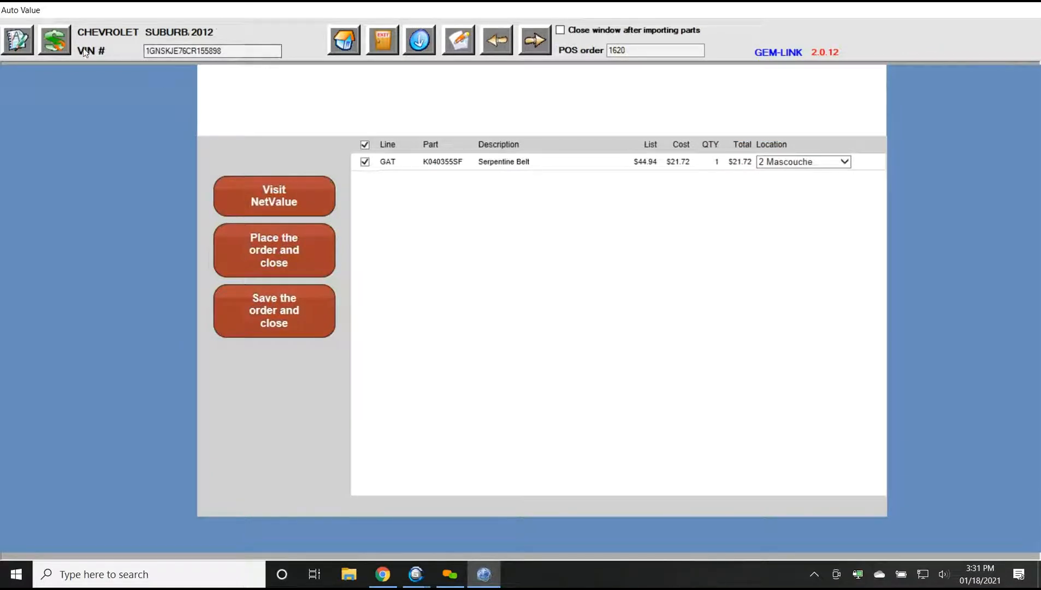
click(59, 43)
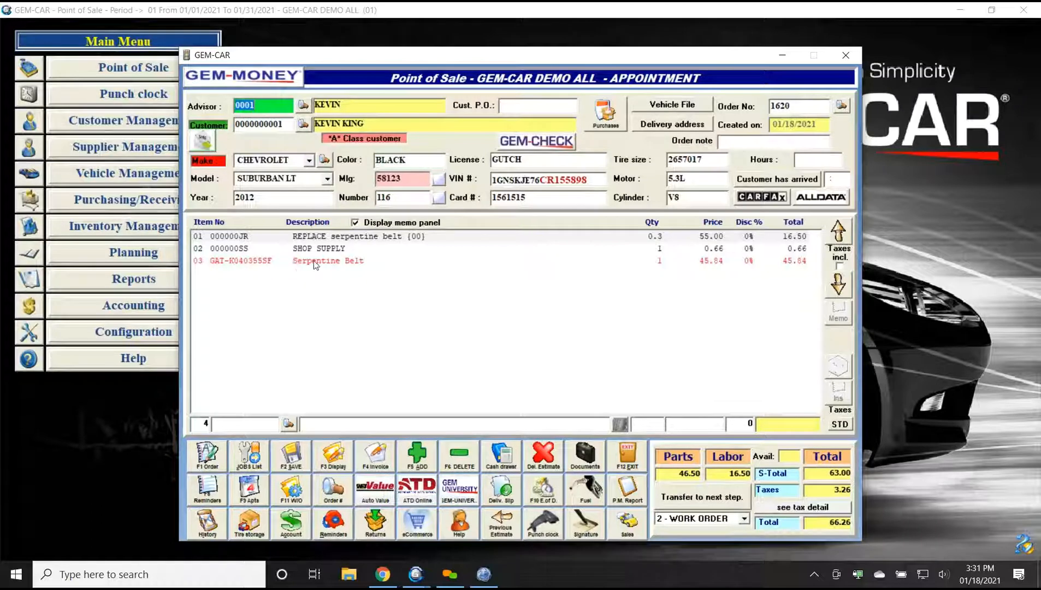
Save the imported serpentine belt line on the order without adding the item to permanent inventory
click(716, 262)
mouse_move(689, 425)
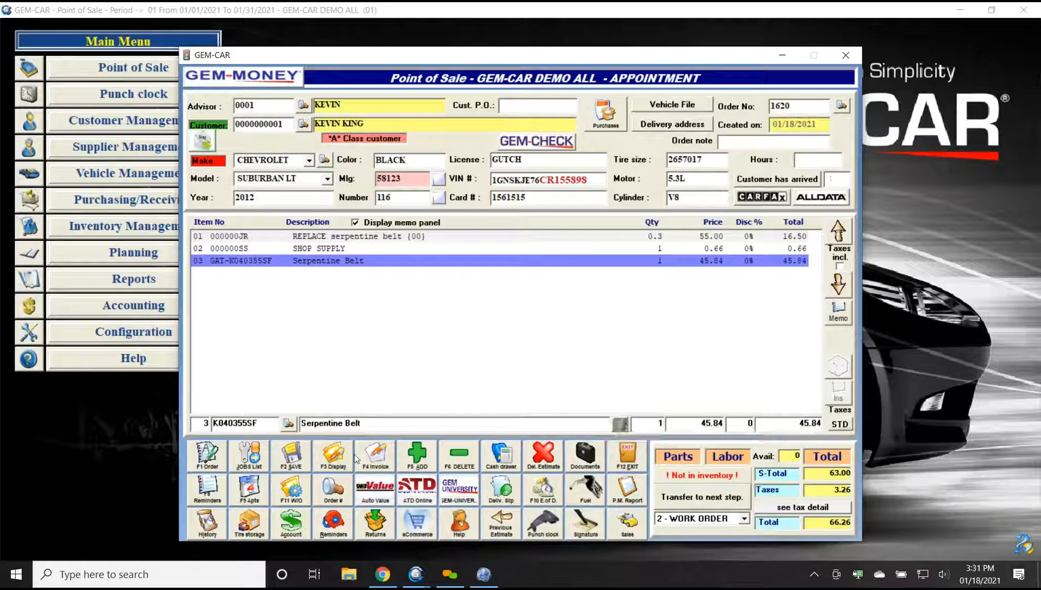
click(294, 456)
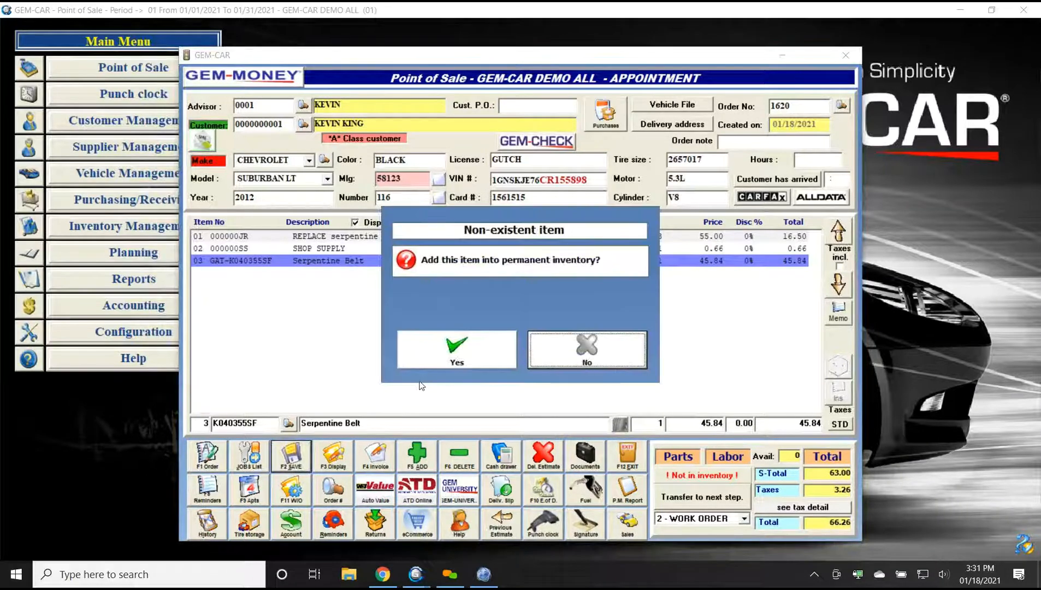
click(579, 359)
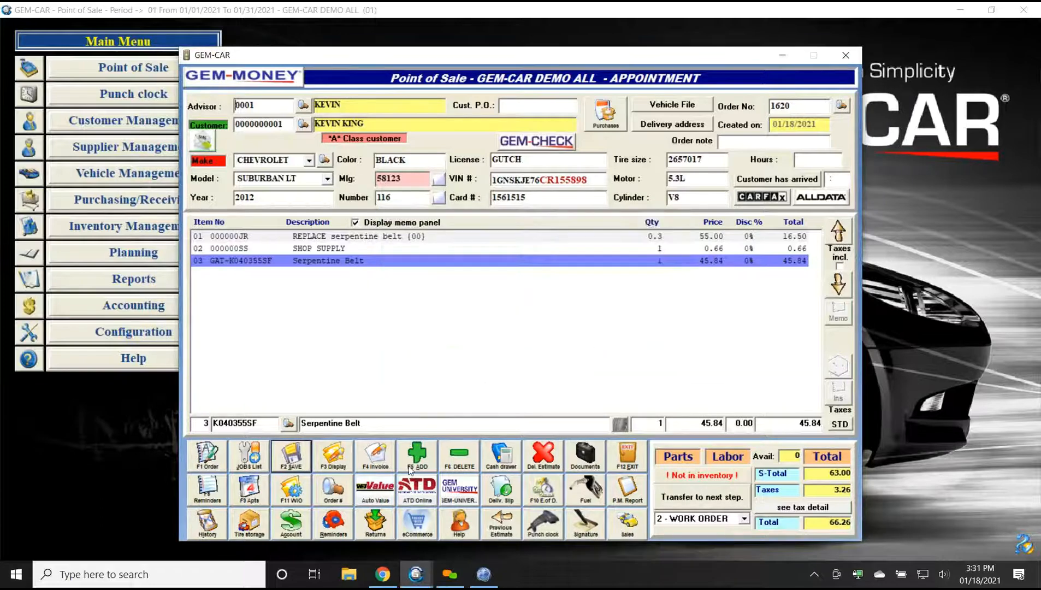
Review the serpentine belt's order selection and linked POS order in Auto Value, and return to the point of sale
click(378, 490)
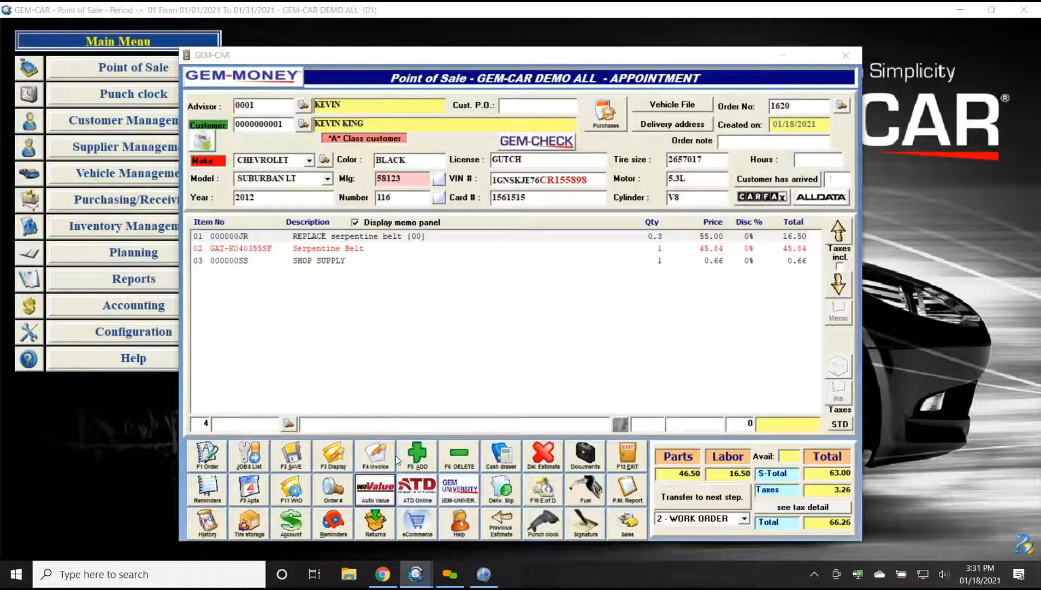
click(381, 490)
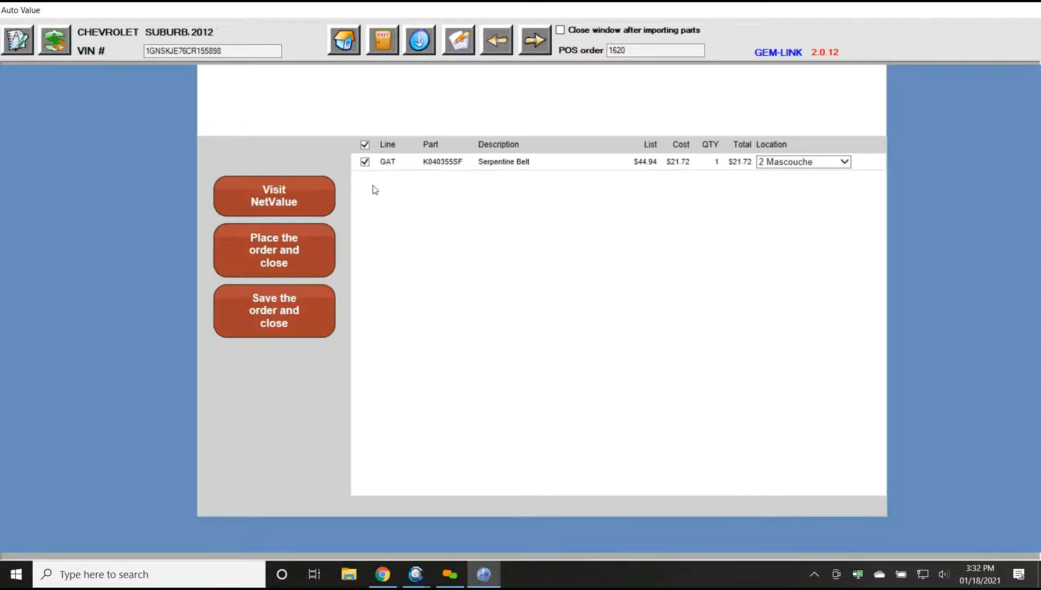
click(370, 164)
click(365, 163)
drag(649, 51, 589, 70)
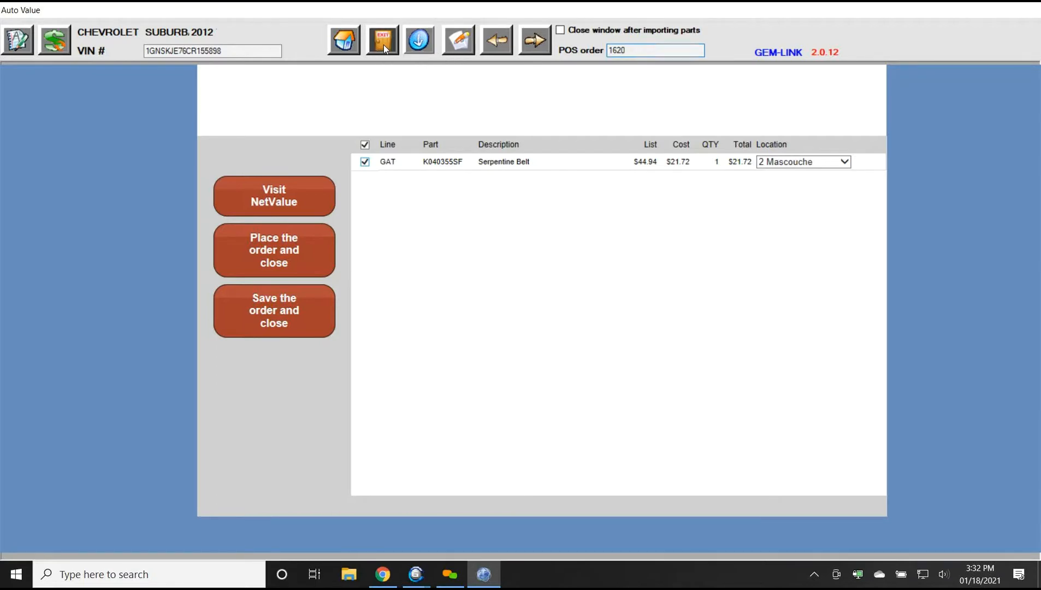
click(383, 44)
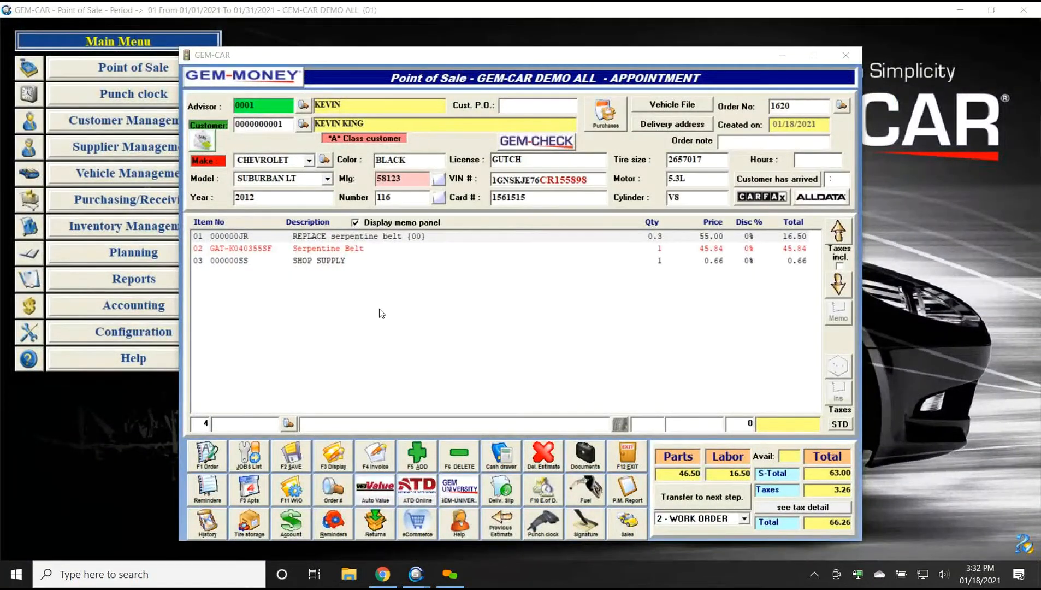